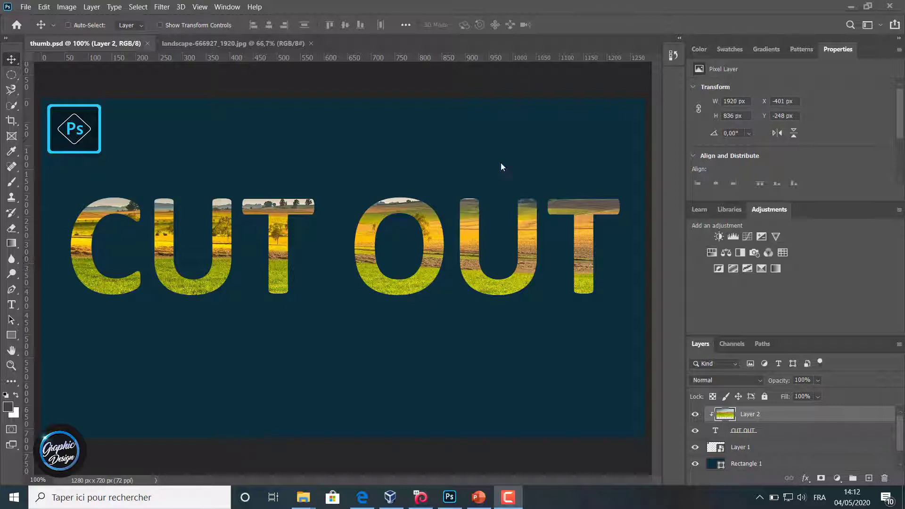
Create a new landscape document of 1280 x 720 px at 72 pixels/inch in RGB Color with a white background.
left_click(32, 8)
left_click(44, 19)
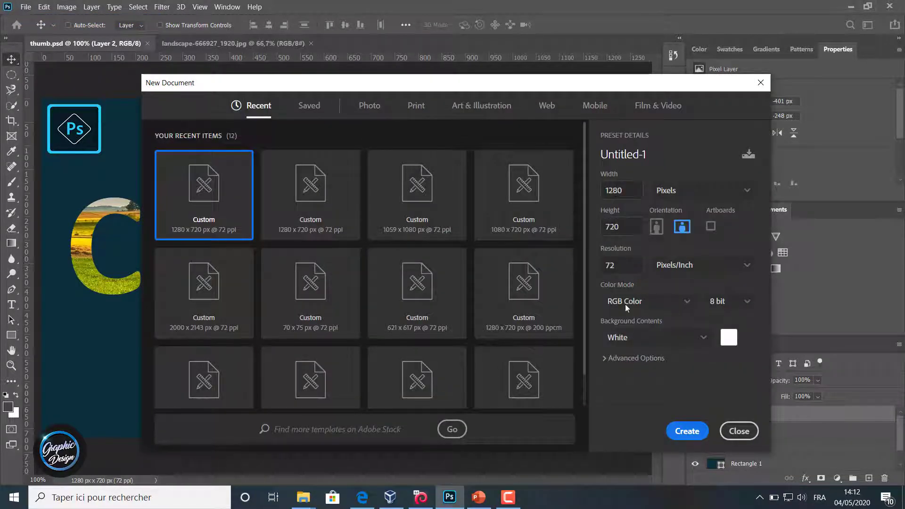
left_click(689, 431)
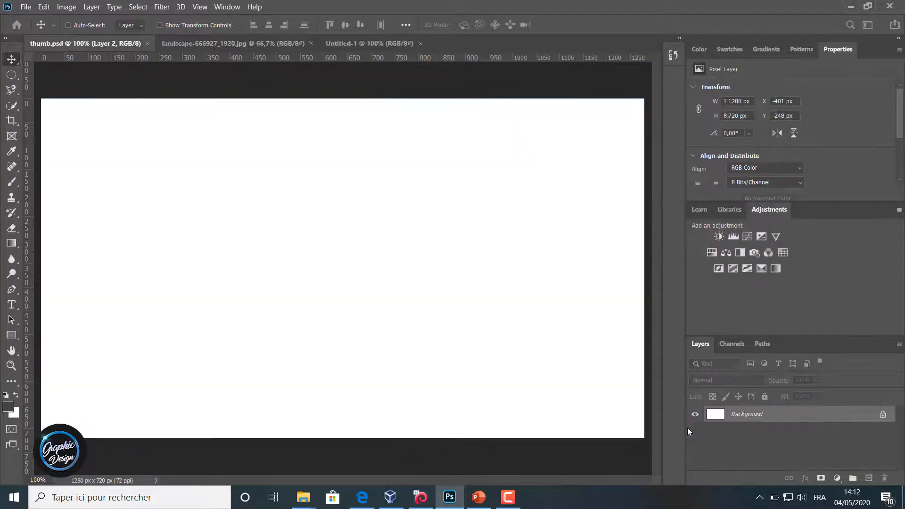
Convert the locked background into a regular layer named Layer 0 and add a new empty layer above it.
double_click(777, 418)
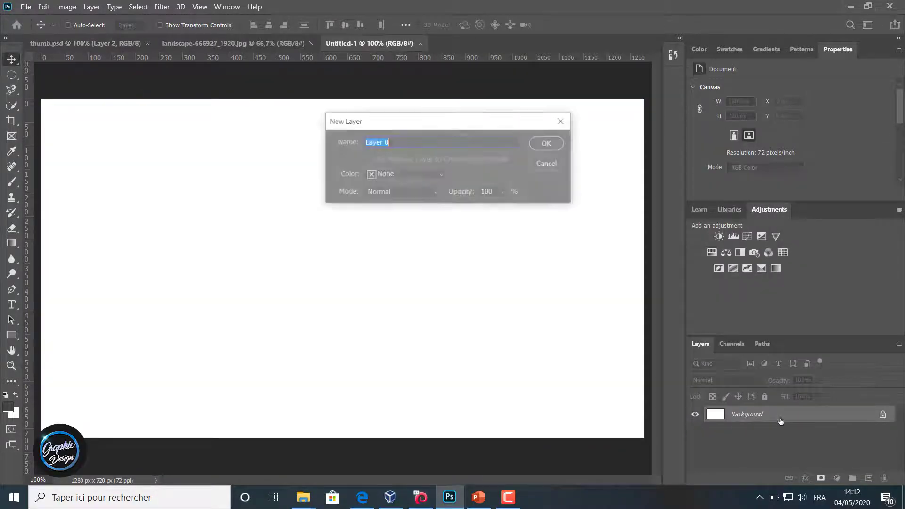
left_click(552, 146)
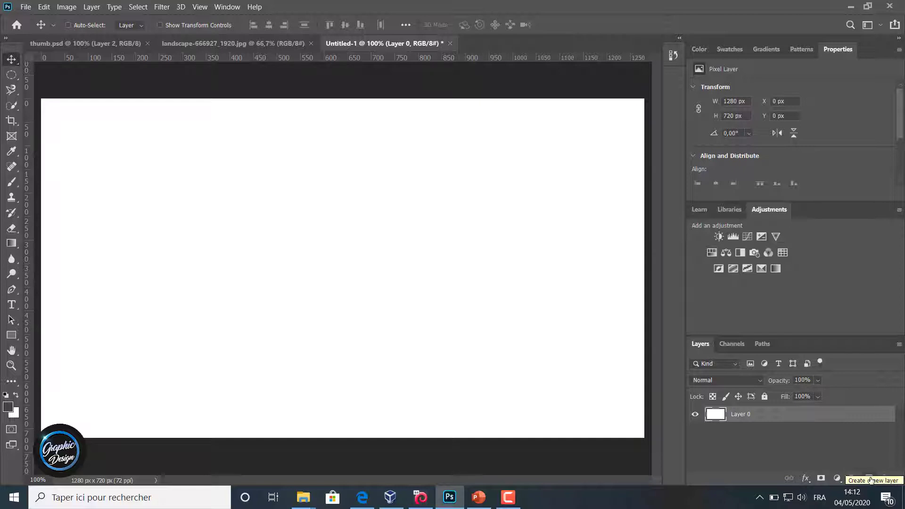
left_click(870, 479)
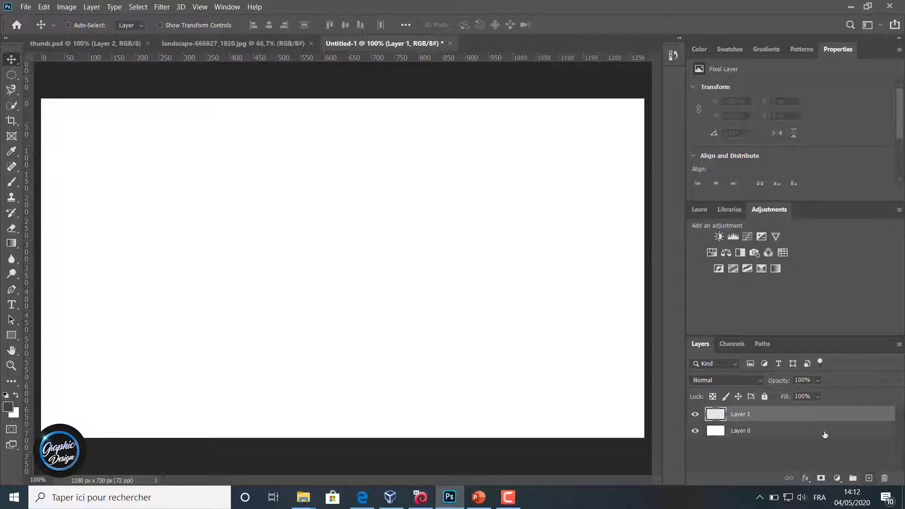
Fill the new empty layer with the dark blue color 3a4e88 at 100% opacity in Normal mode.
right_click(736, 417)
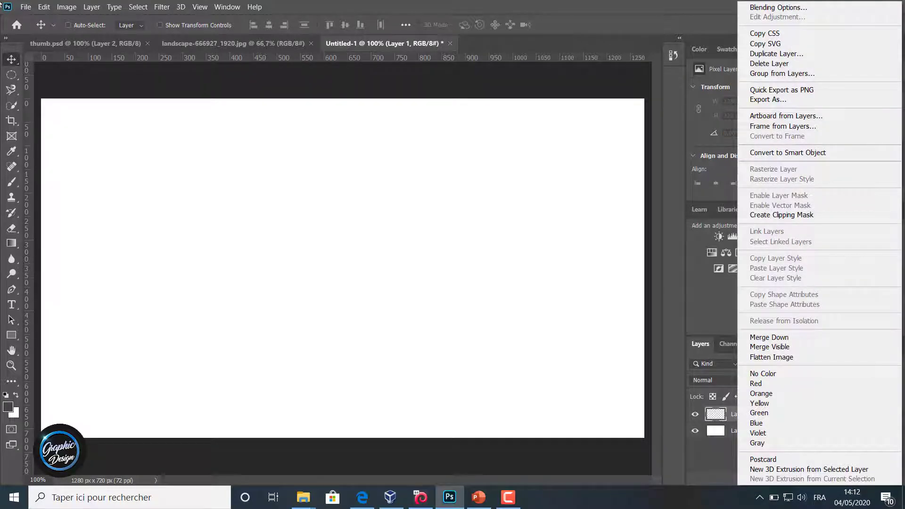
left_click(42, 5)
left_click(44, 7)
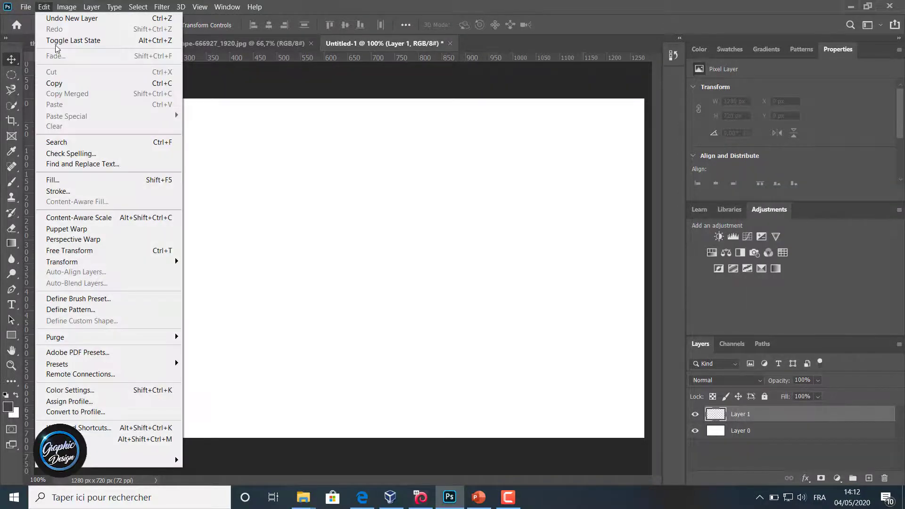
left_click(76, 180)
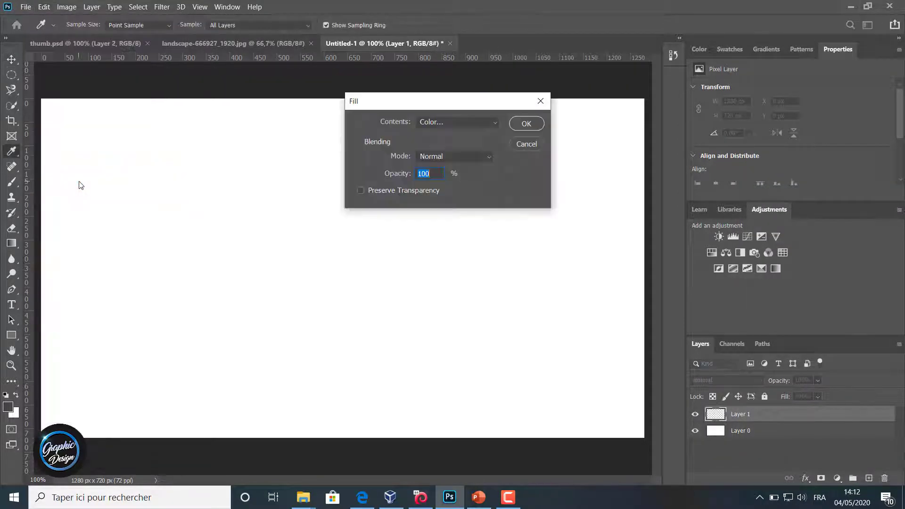
left_click(457, 121)
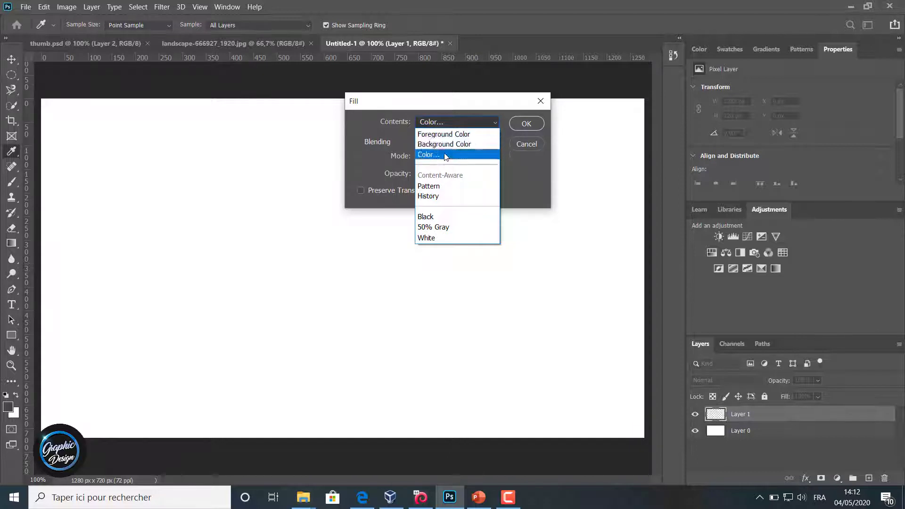
left_click(453, 135)
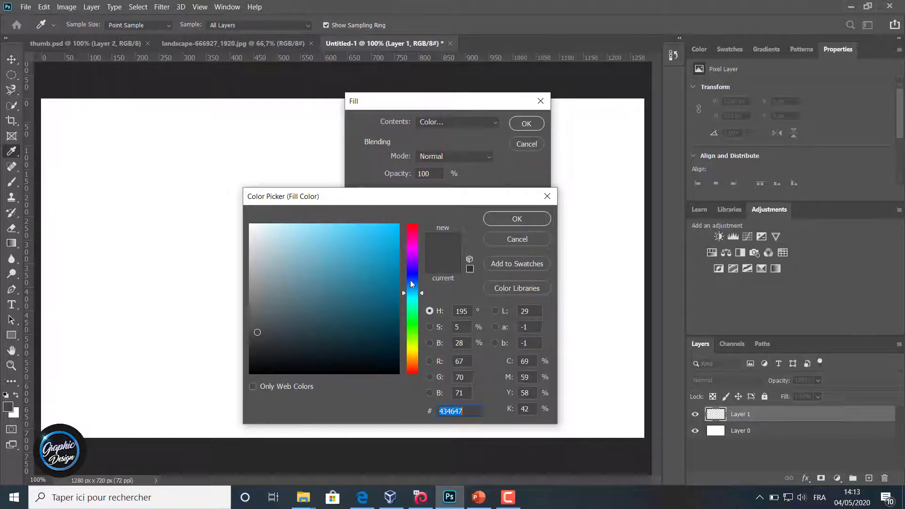
left_click(409, 280)
left_click(332, 235)
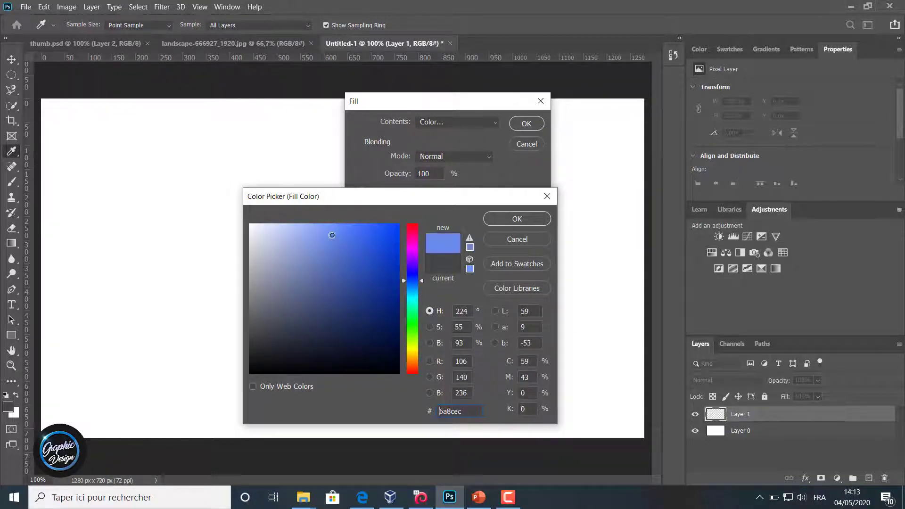
left_click(336, 271)
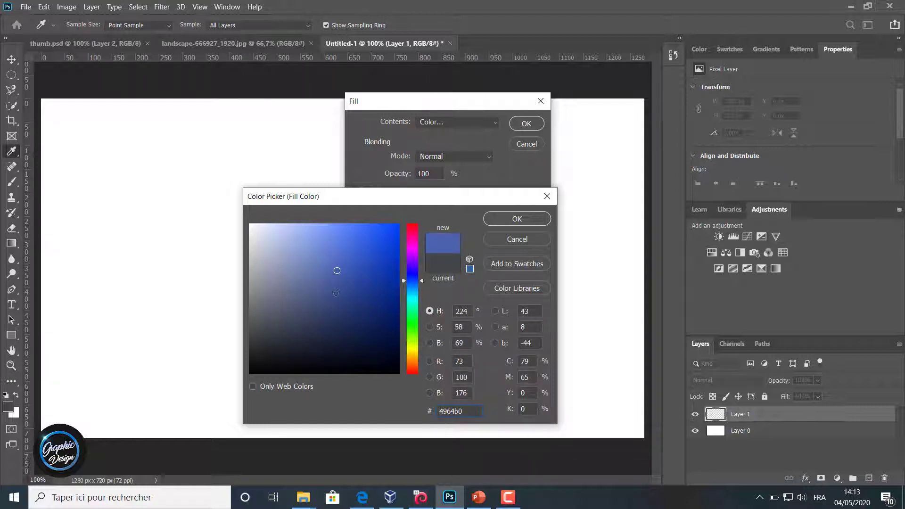
left_click(335, 293)
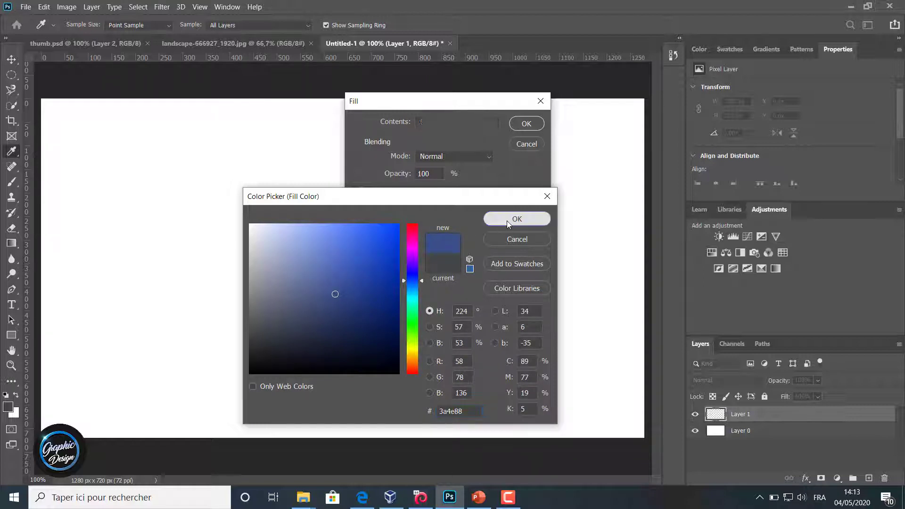
left_click(507, 221)
left_click(528, 124)
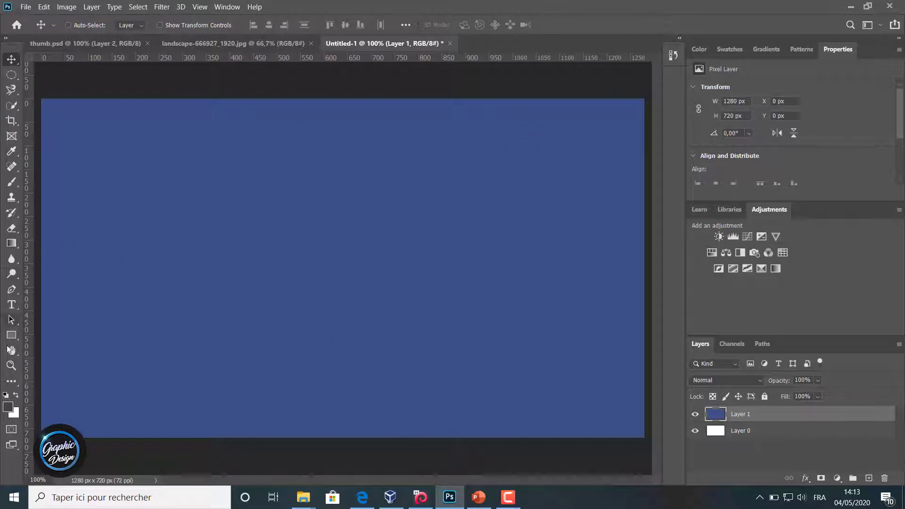
Create a text box about 1225 x 487 px across the blue canvas and replace its placeholder text with "CUT OUT".
left_click(12, 306)
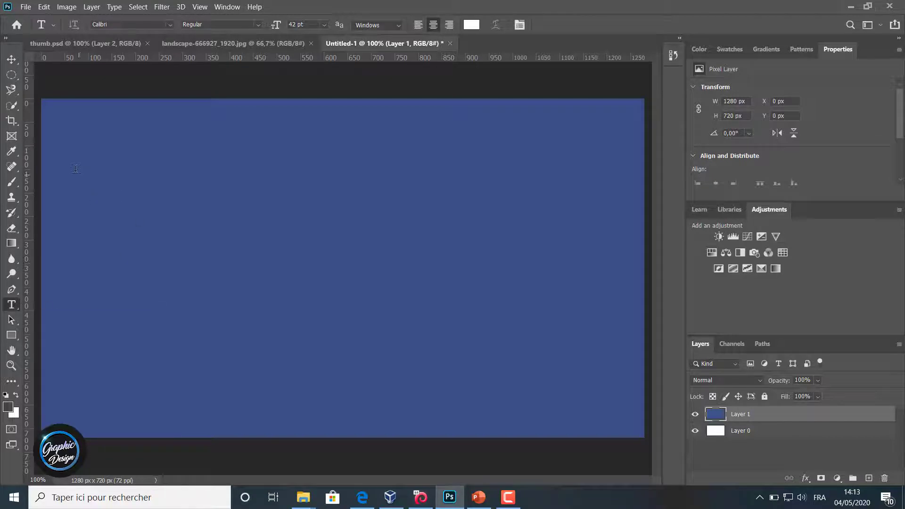
left_click_drag(58, 158, 635, 389)
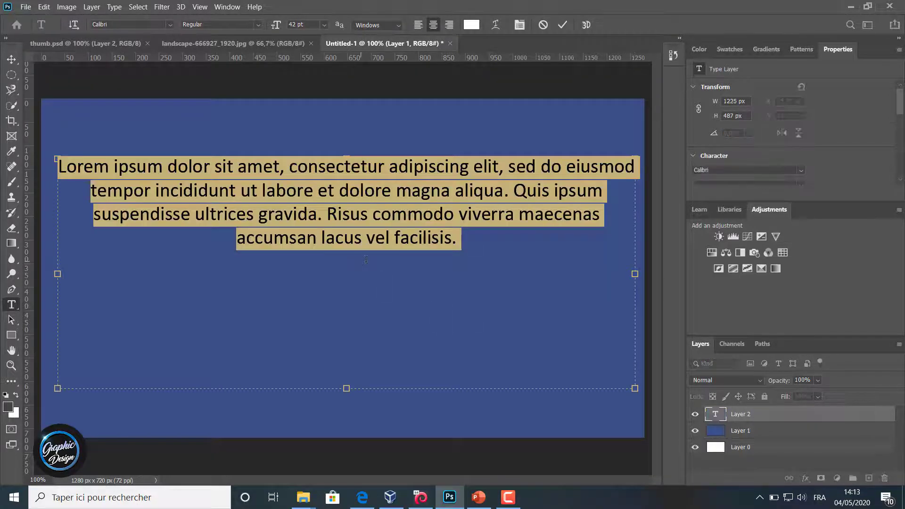
key("Delete")
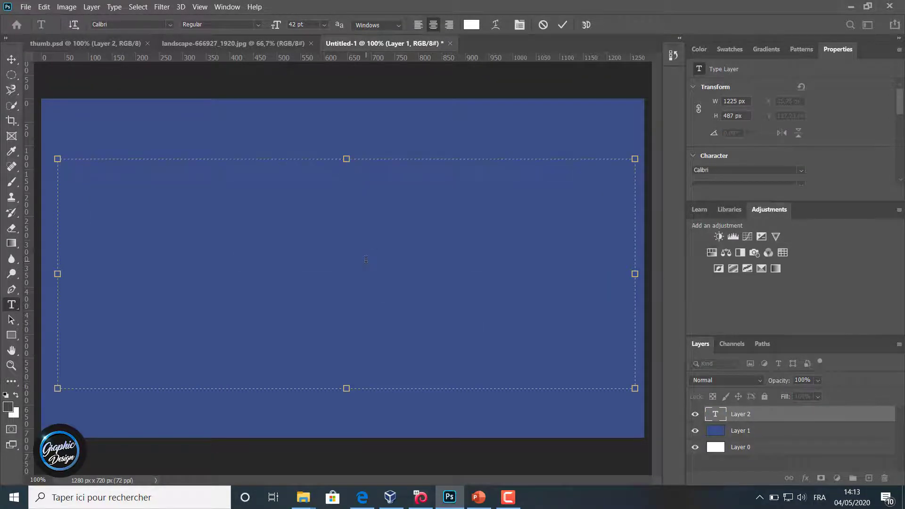
type("CUT")
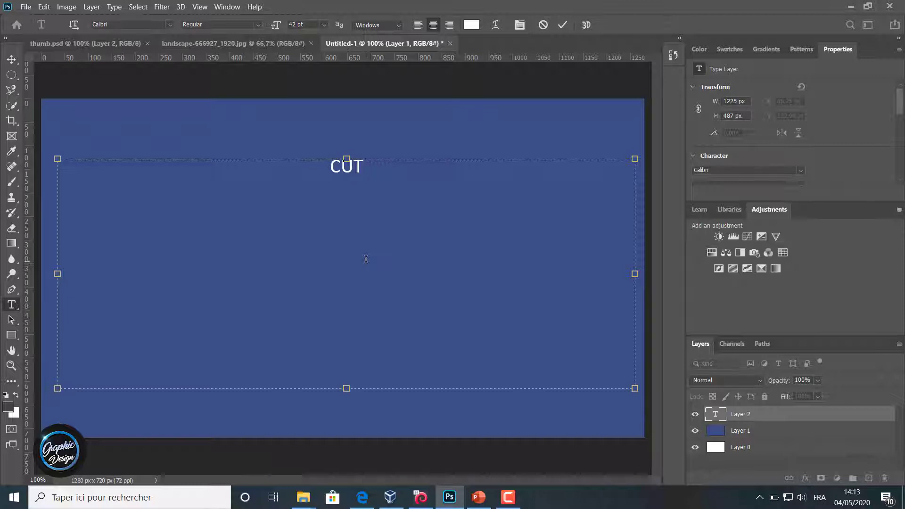
type(" OUT")
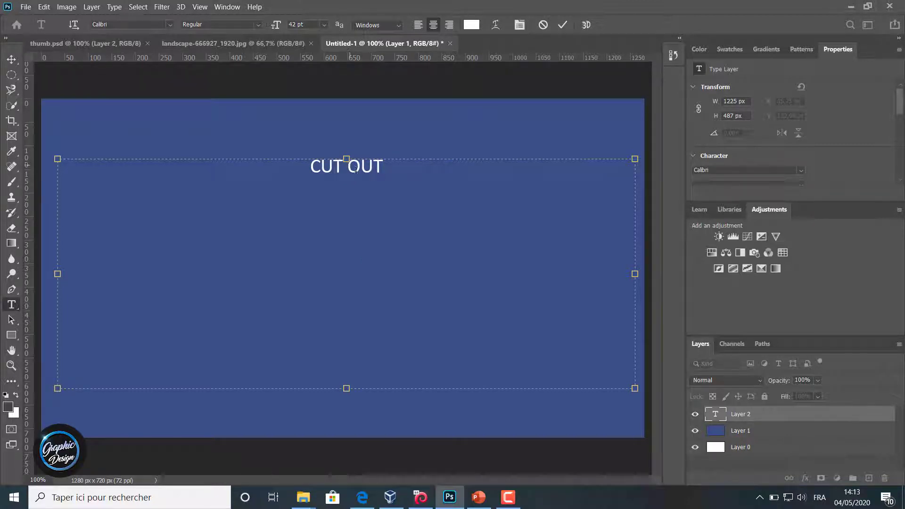
Enlarge the CUT OUT text to about 337 pt and widen its text box to about 1293 px so it fits on one line.
left_click_drag(388, 167, 308, 167)
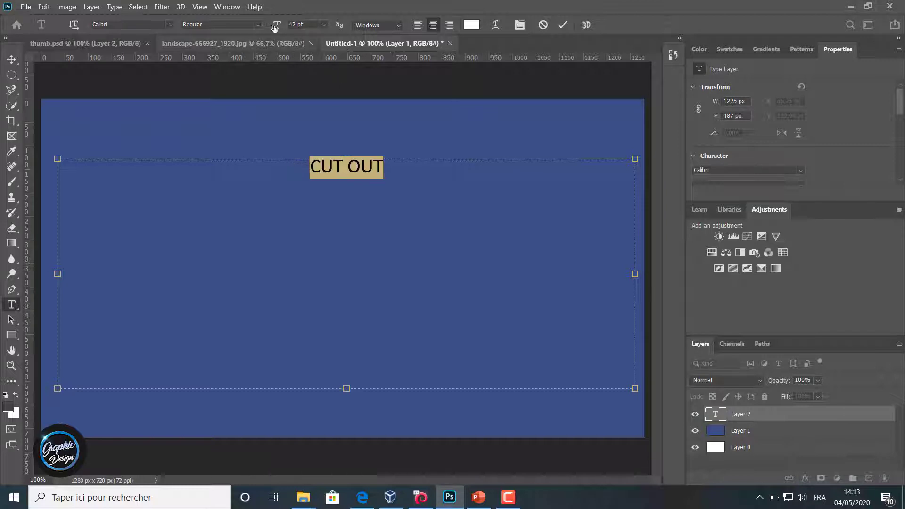
left_click_drag(276, 25, 309, 29)
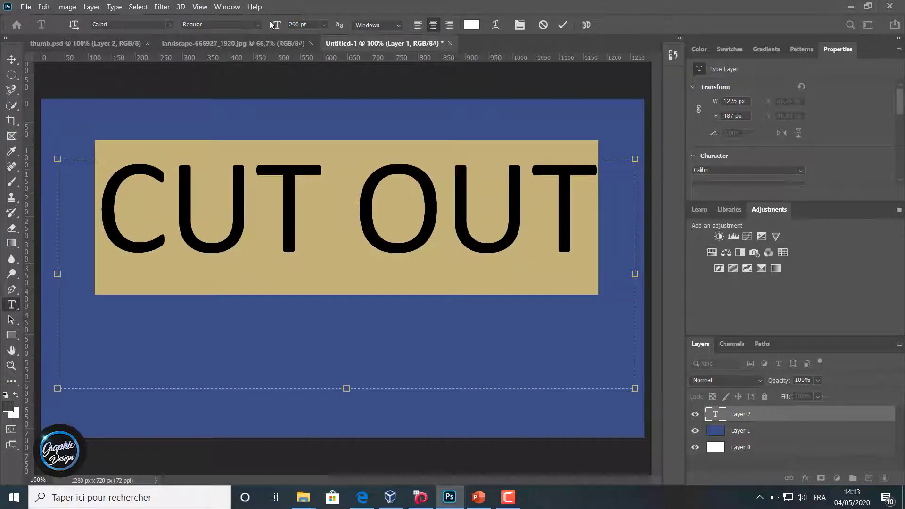
left_click_drag(273, 26, 301, 27)
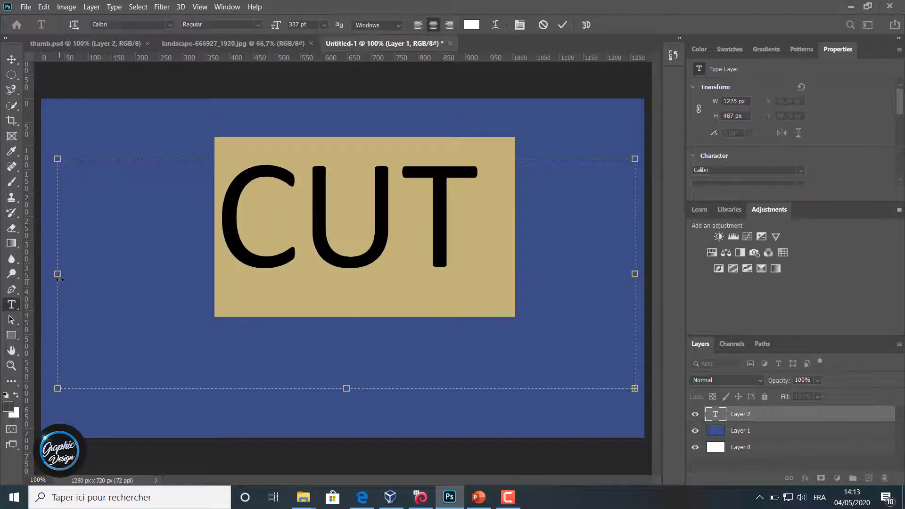
left_click_drag(60, 280, 35, 278)
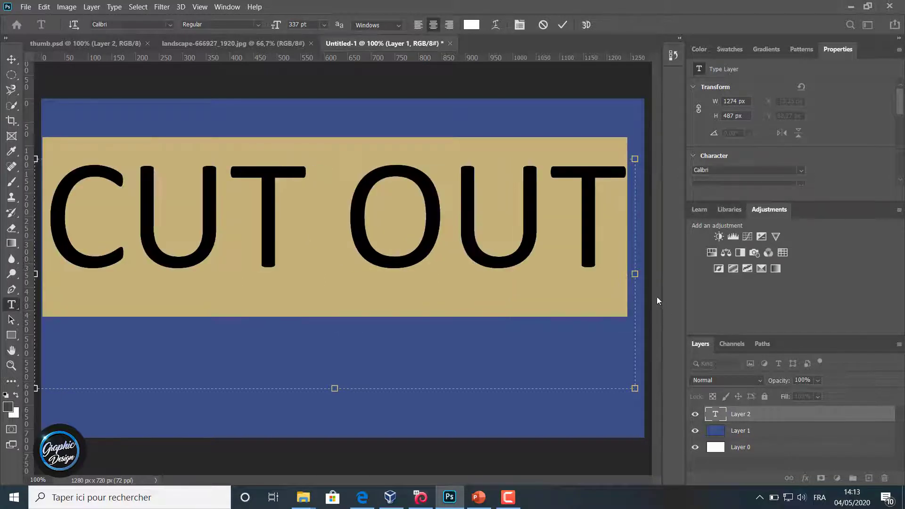
left_click_drag(635, 277, 644, 277)
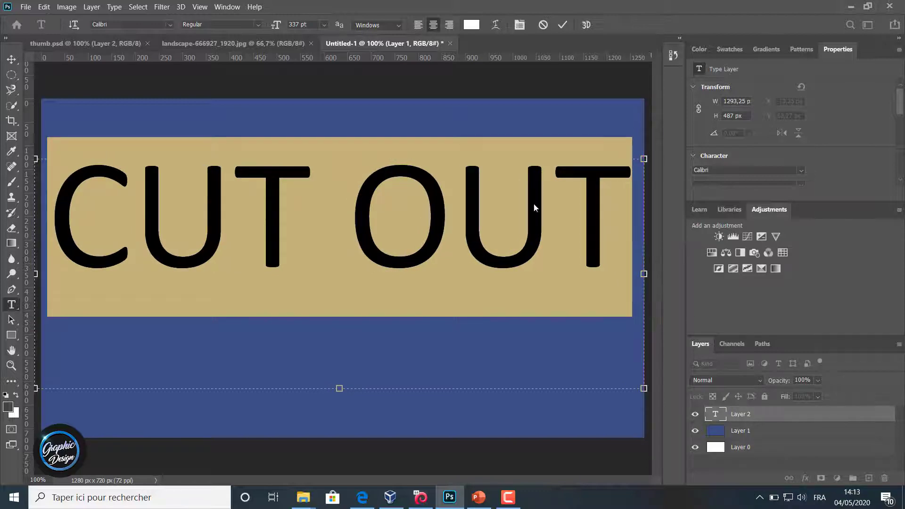
left_click(12, 59)
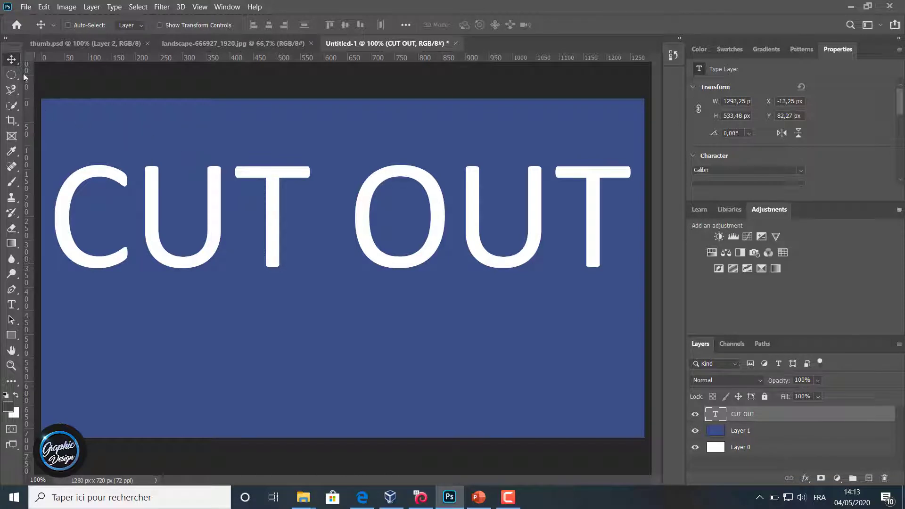
Set the CUT OUT text's style to Bold and move it down to the vertical middle of the canvas.
left_click(11, 304)
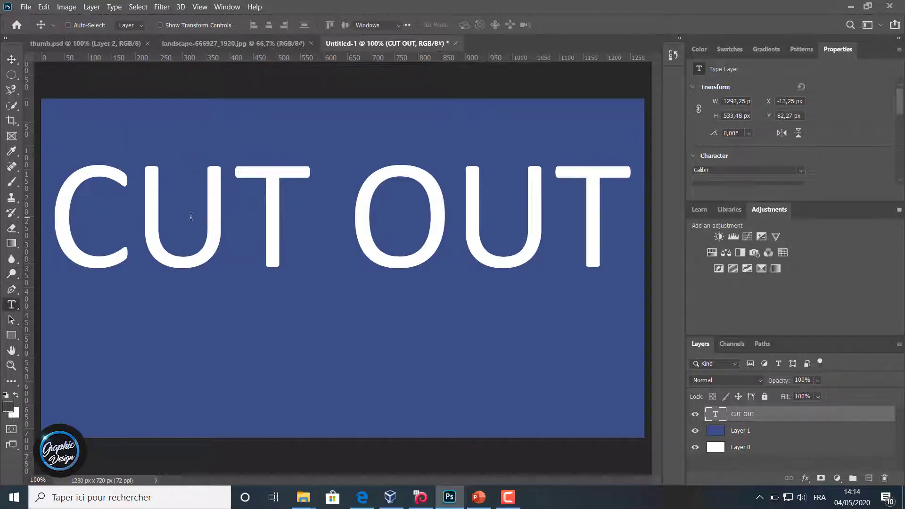
double_click(191, 216)
left_click(191, 216)
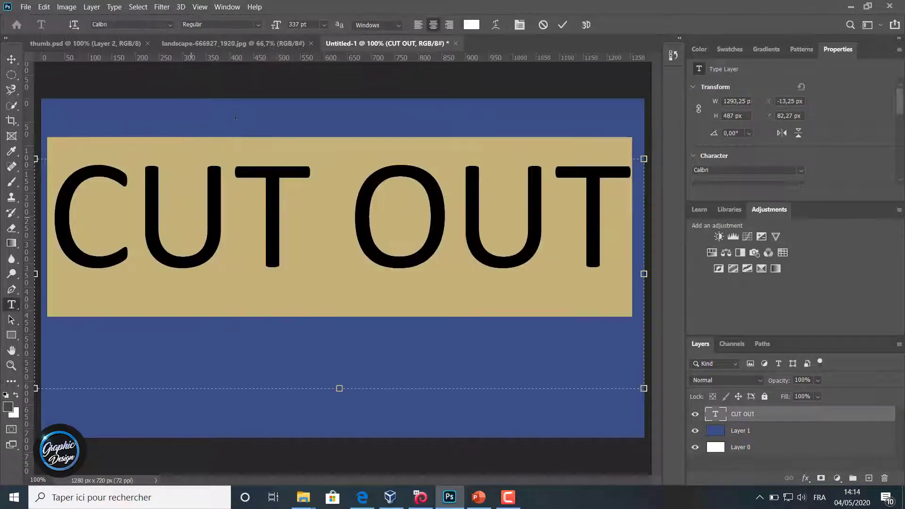
left_click(258, 25)
left_click(216, 73)
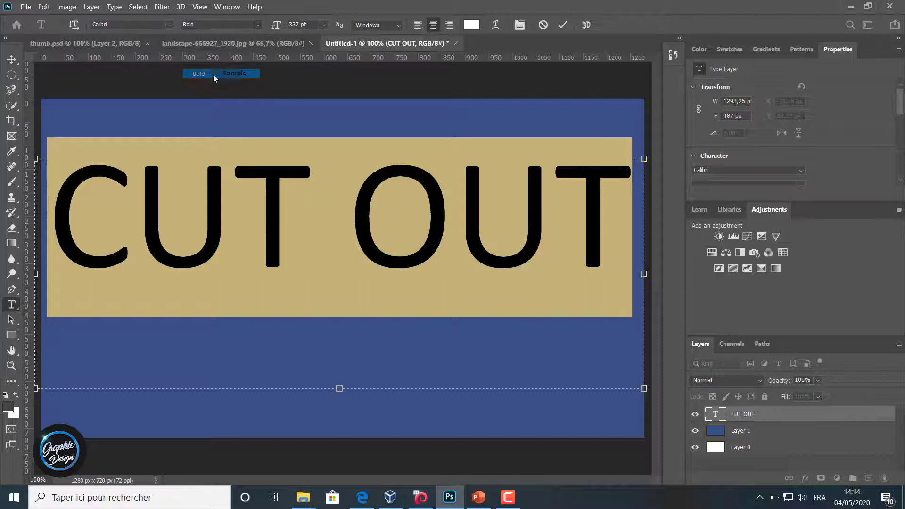
left_click(11, 59)
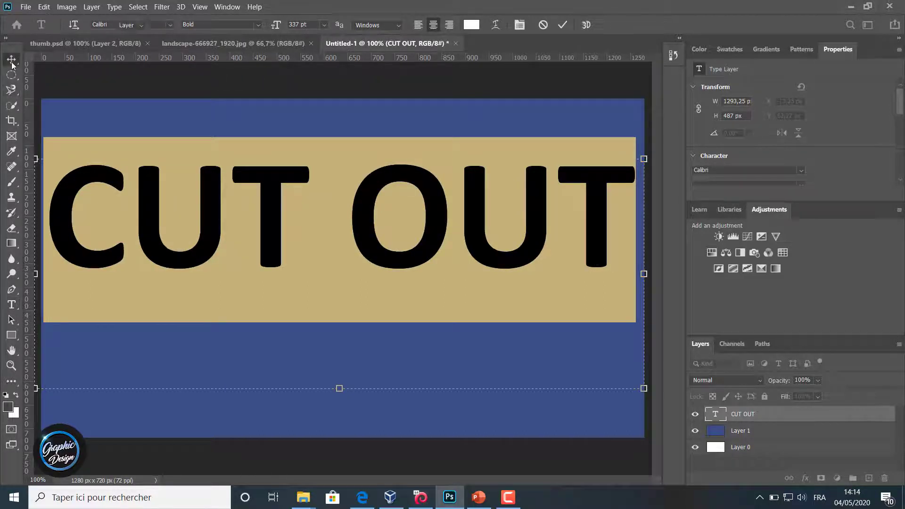
left_click_drag(214, 198, 217, 254)
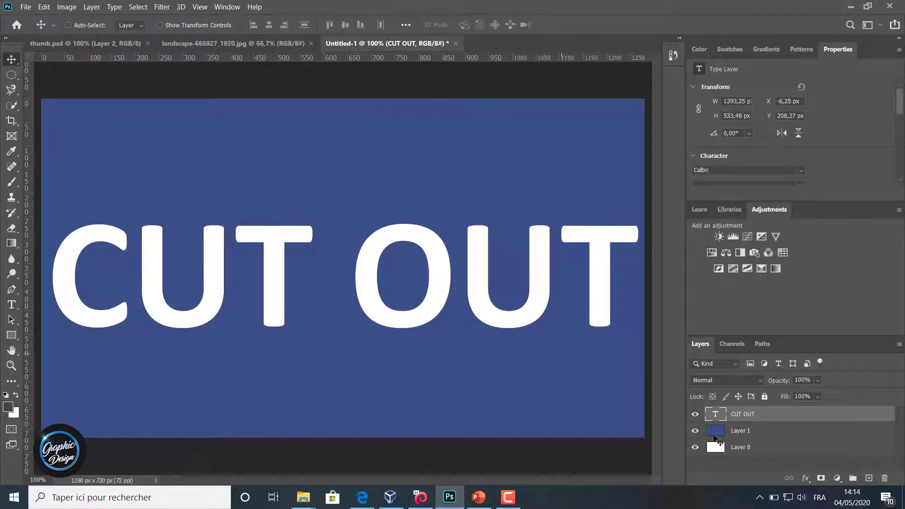
Unlock the background of landscape-666927_1920.jpg as Layer 0 and copy it into Untitled-1 above the text, covering the whole canvas.
left_click(228, 46)
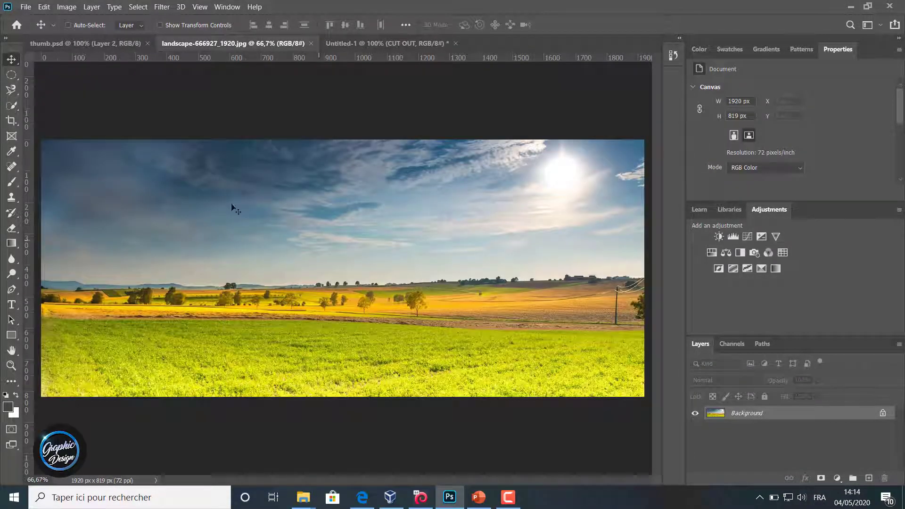
double_click(814, 421)
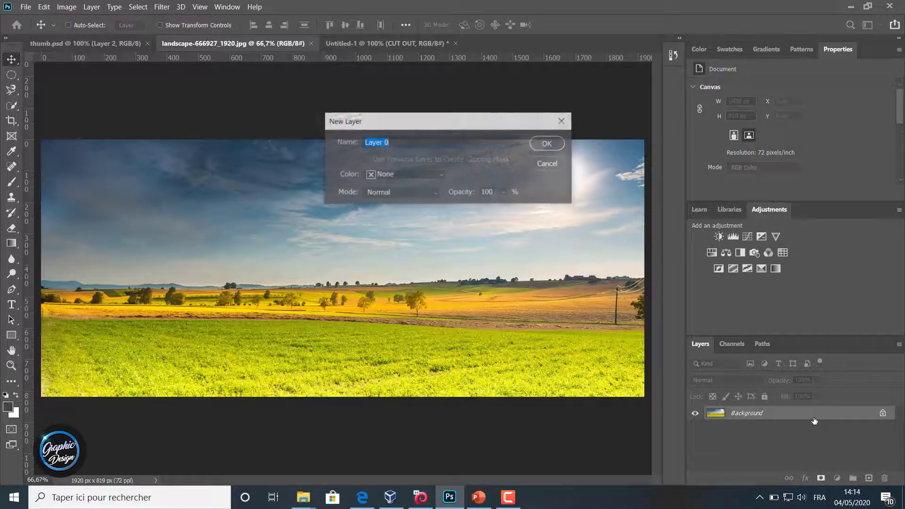
left_click(543, 147)
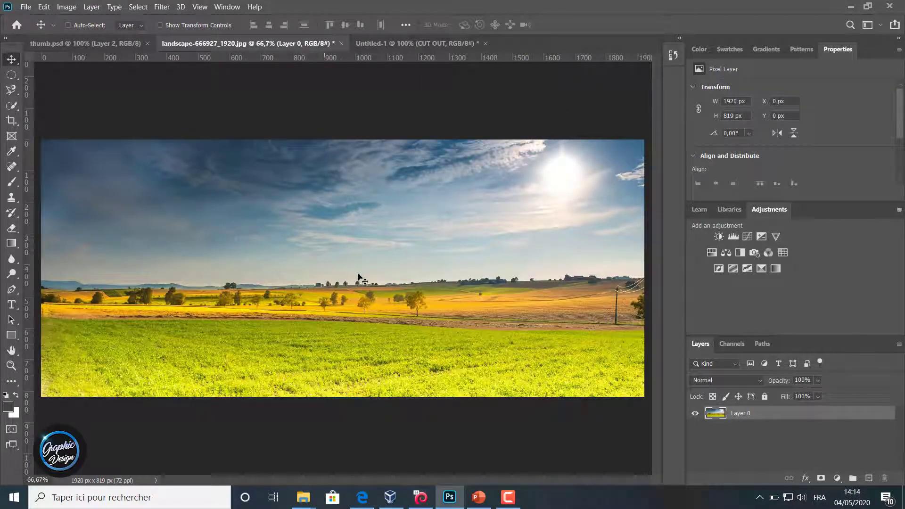
left_click_drag(373, 257, 363, 163)
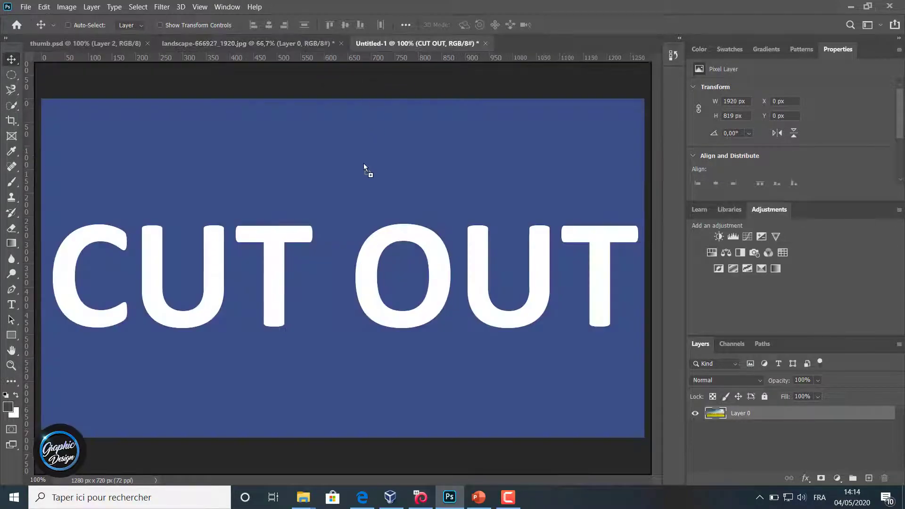
left_click_drag(357, 249, 354, 258)
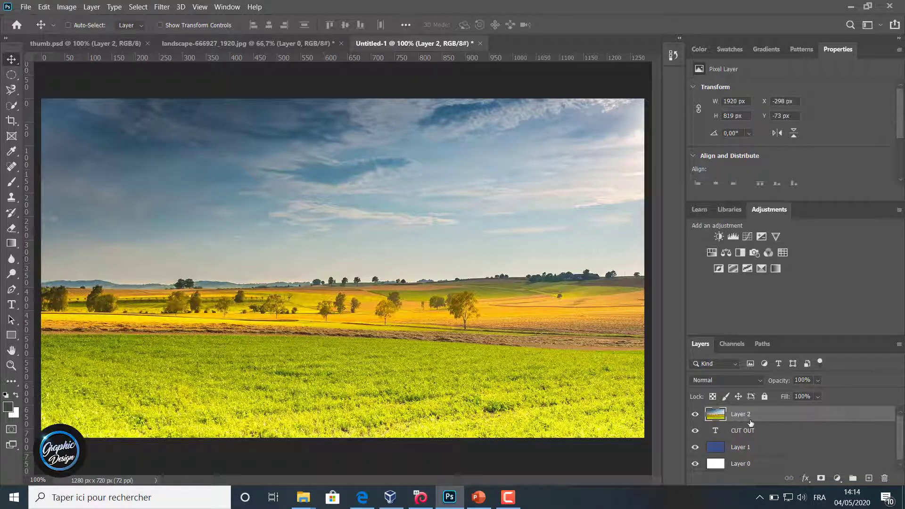
Clip the landscape Layer 2 to the CUT OUT text and reposition the photo inside the letters to about X -61 px, Y -140 px.
left_click(695, 414)
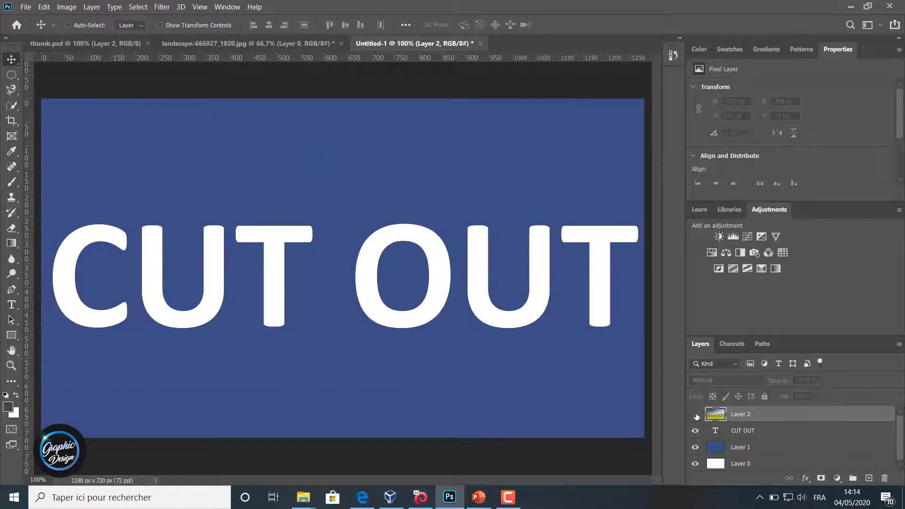
left_click(695, 415)
left_click(695, 414)
left_click(695, 414)
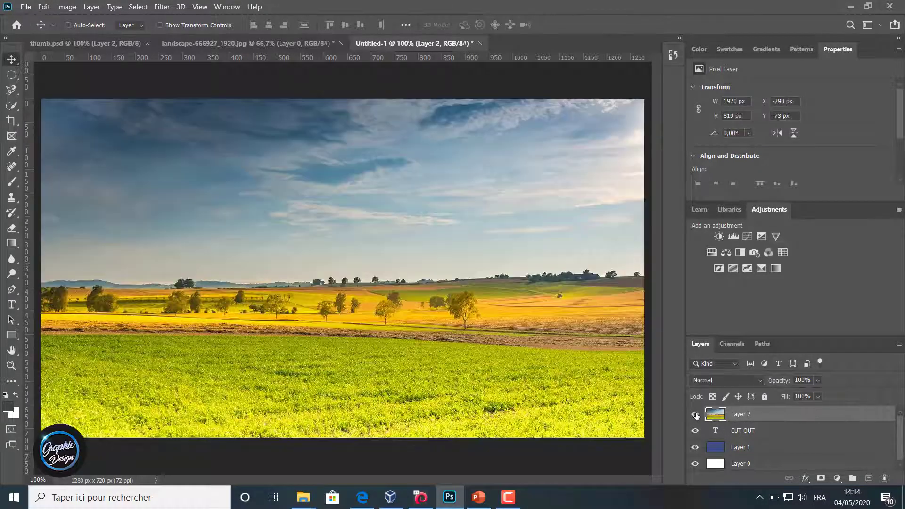
right_click(738, 414)
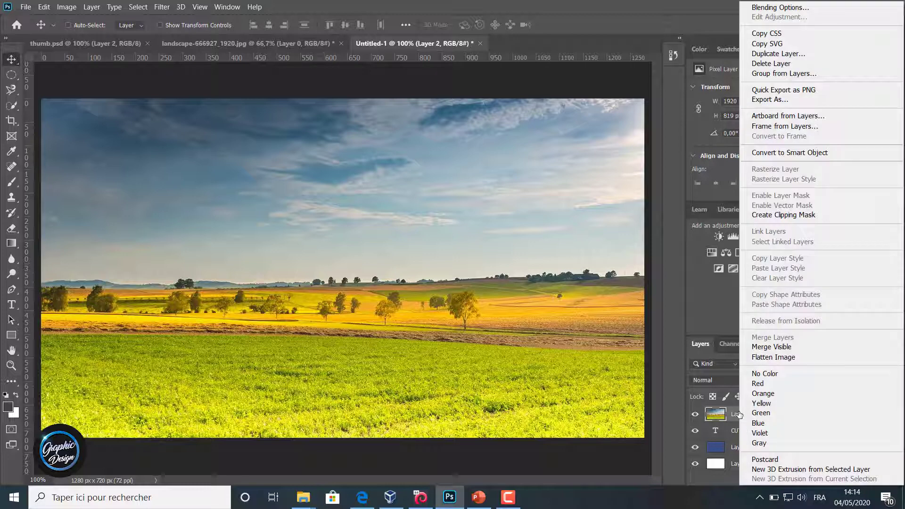
left_click(789, 216)
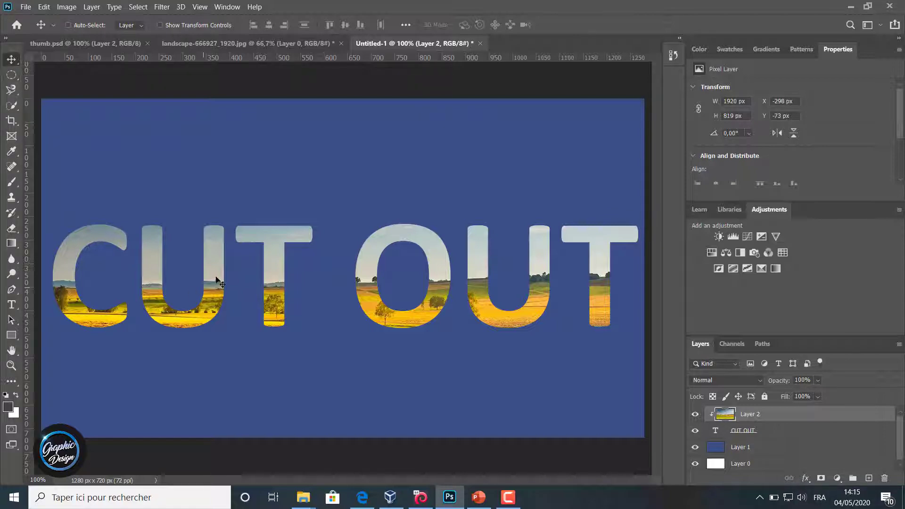
left_click_drag(217, 280, 368, 237)
left_click_drag(433, 262, 326, 255)
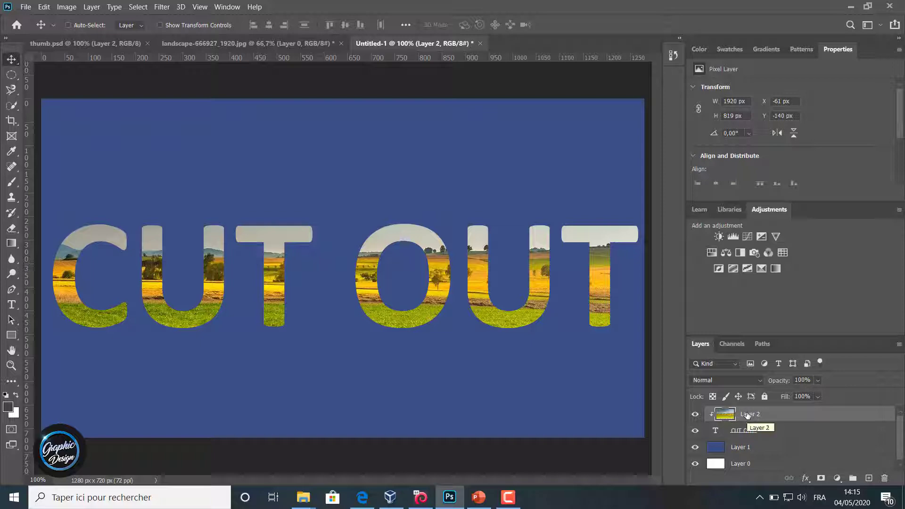
Release Layer 2's clipping mask and, with transform controls shown, stretch the photo down to the canvas's lower edge, about 860 px high.
right_click(746, 414)
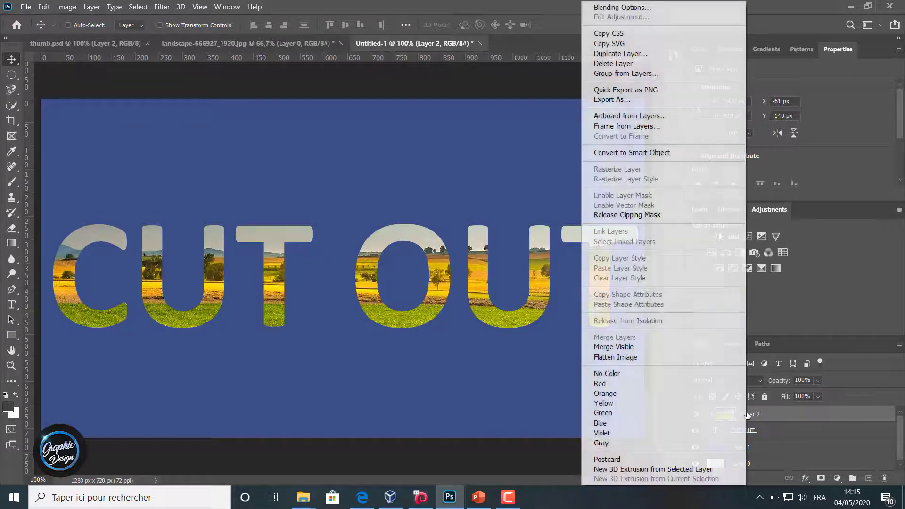
left_click(623, 215)
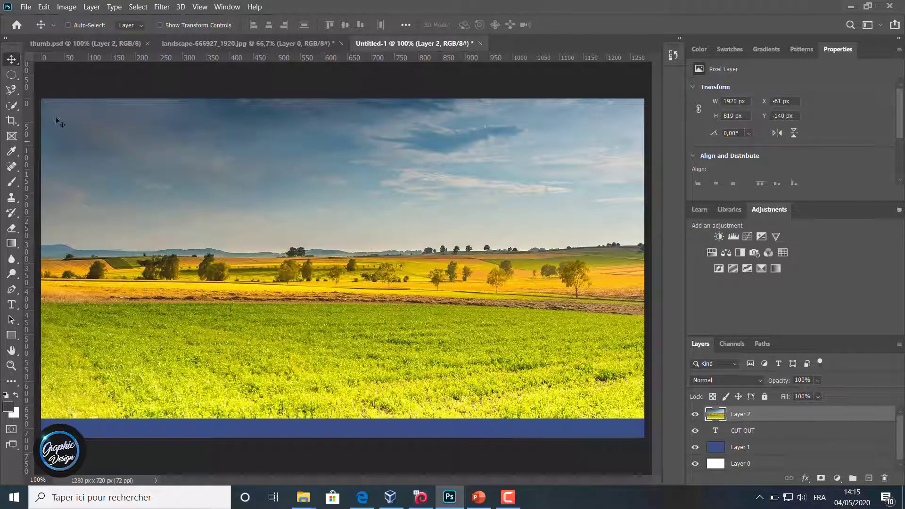
left_click(160, 25)
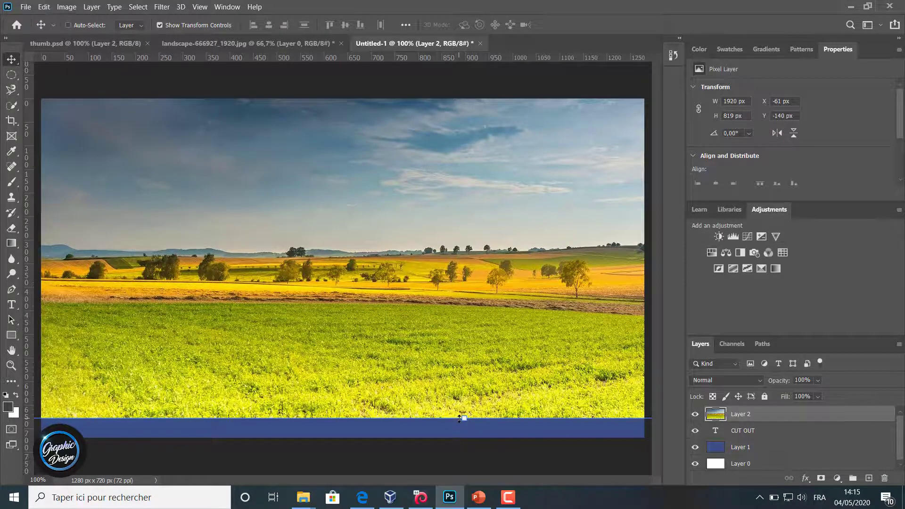
left_click_drag(459, 419, 462, 435)
key("Return")
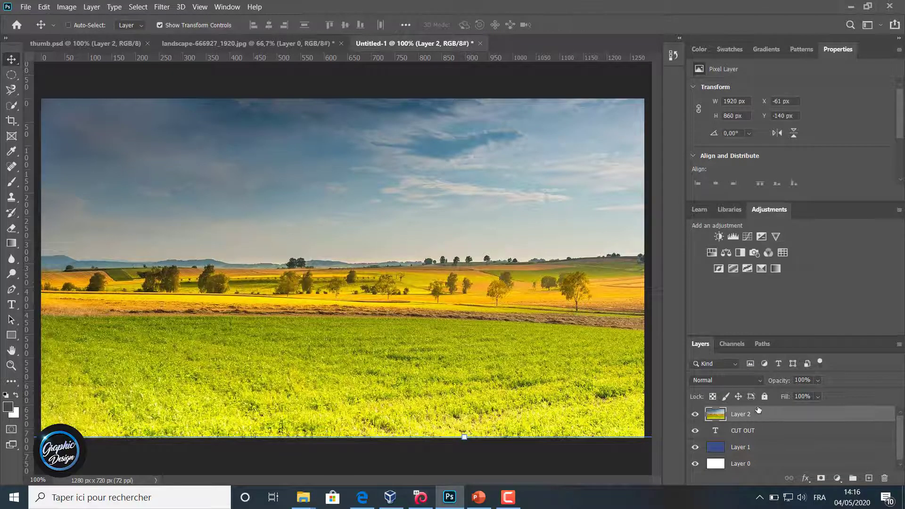
Clip the stretched landscape layer to the CUT OUT text again and move the photo to about X -341 px, Y -175 px.
right_click(755, 415)
left_click(654, 215)
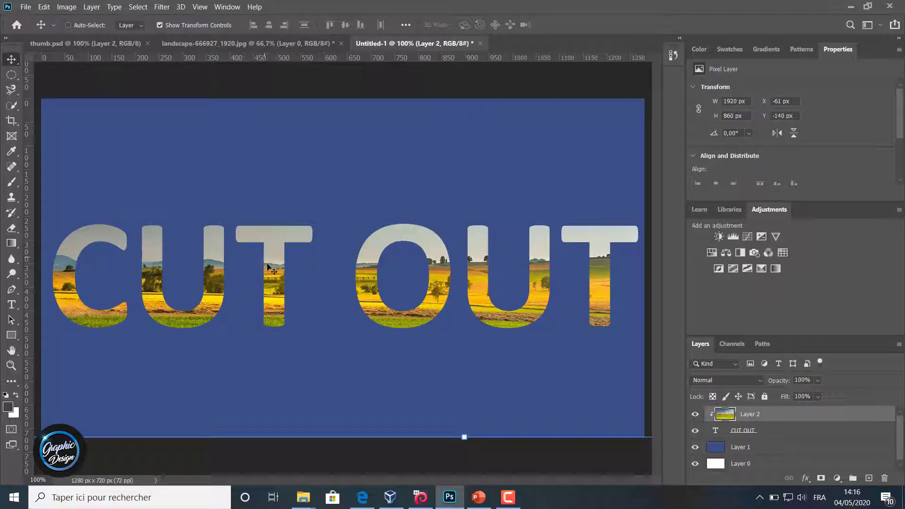
left_click_drag(269, 265, 145, 255)
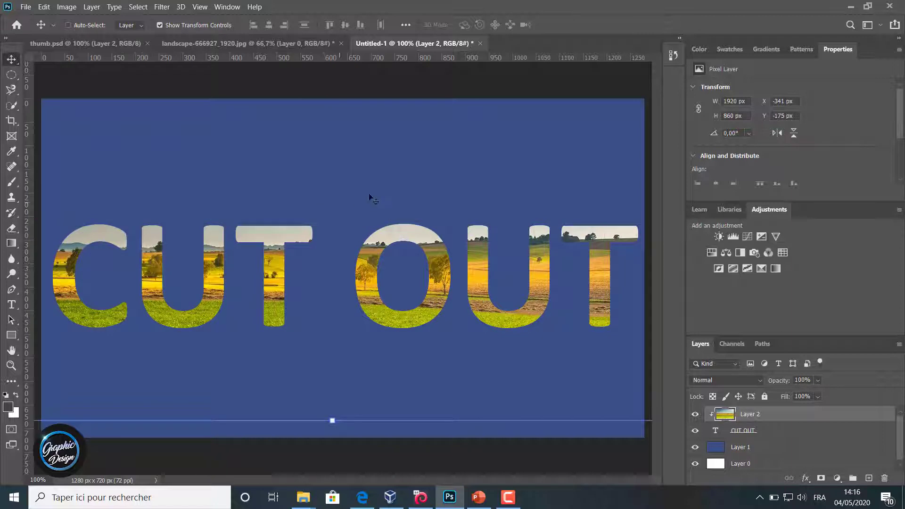